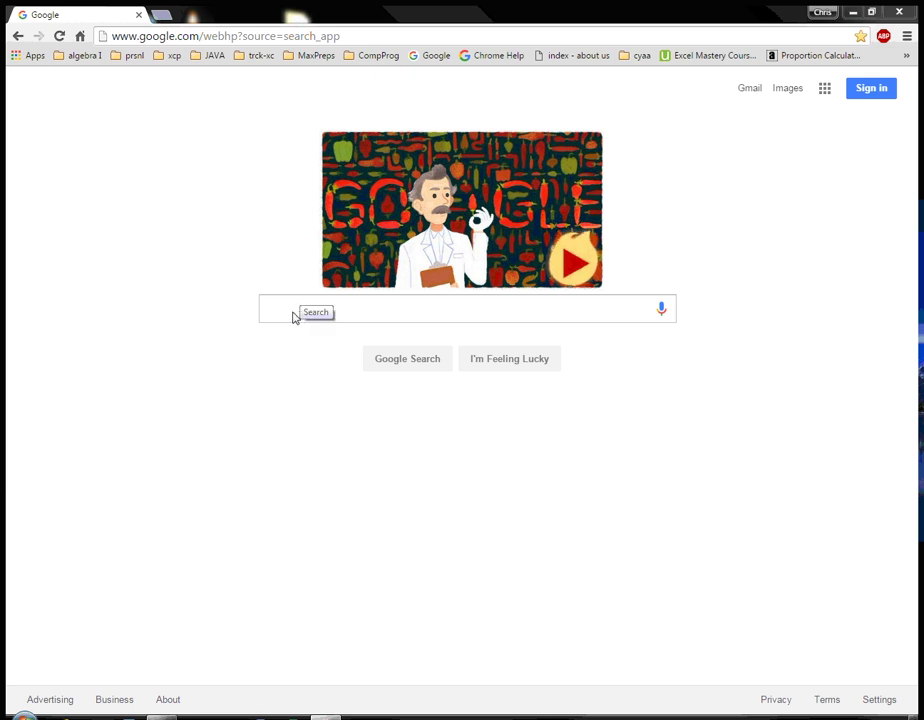
- Search Google for "Jdk" and open the Java SE Development Kit 8 downloads page from the results
click(340, 310)
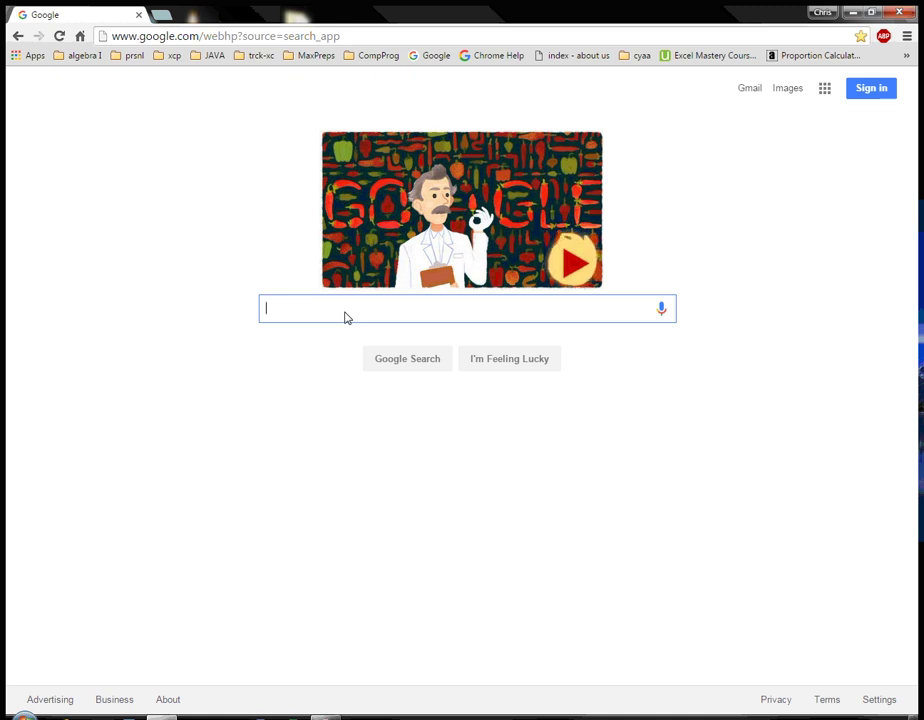
text(Jdk)
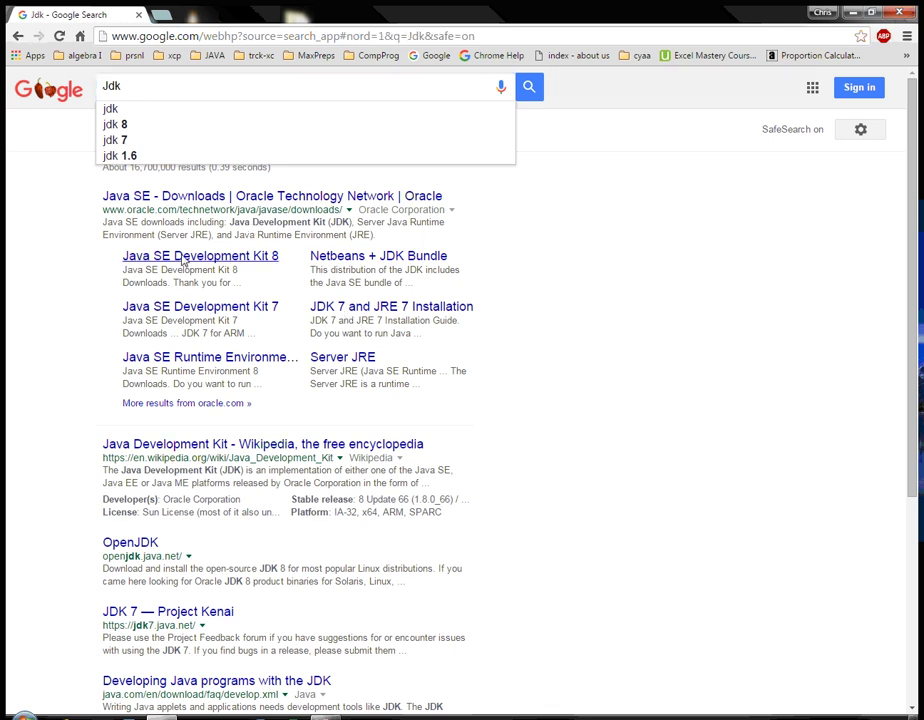
click(529, 87)
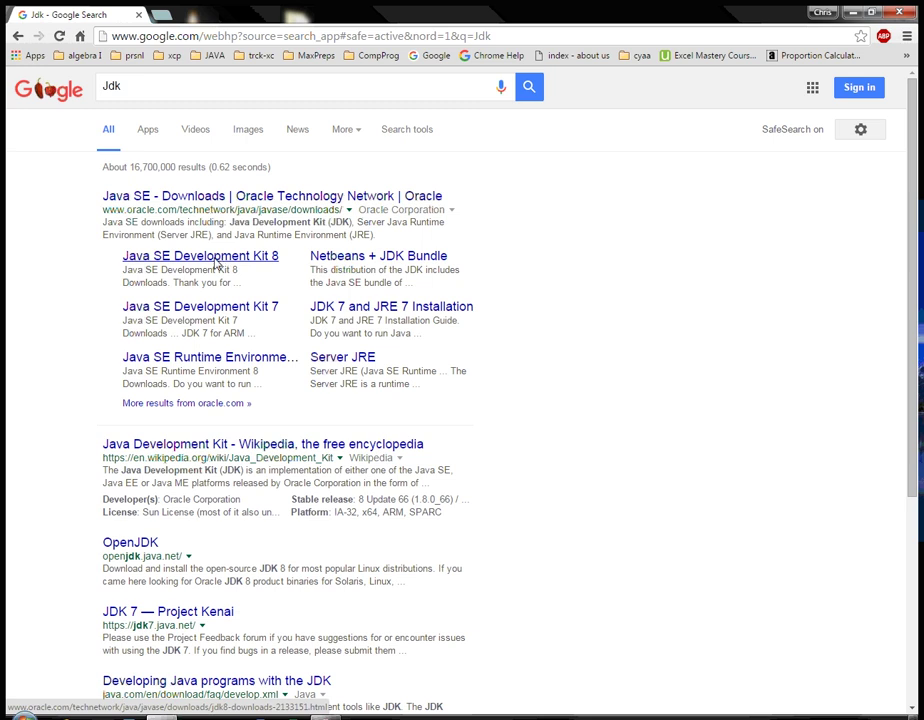
click(215, 262)
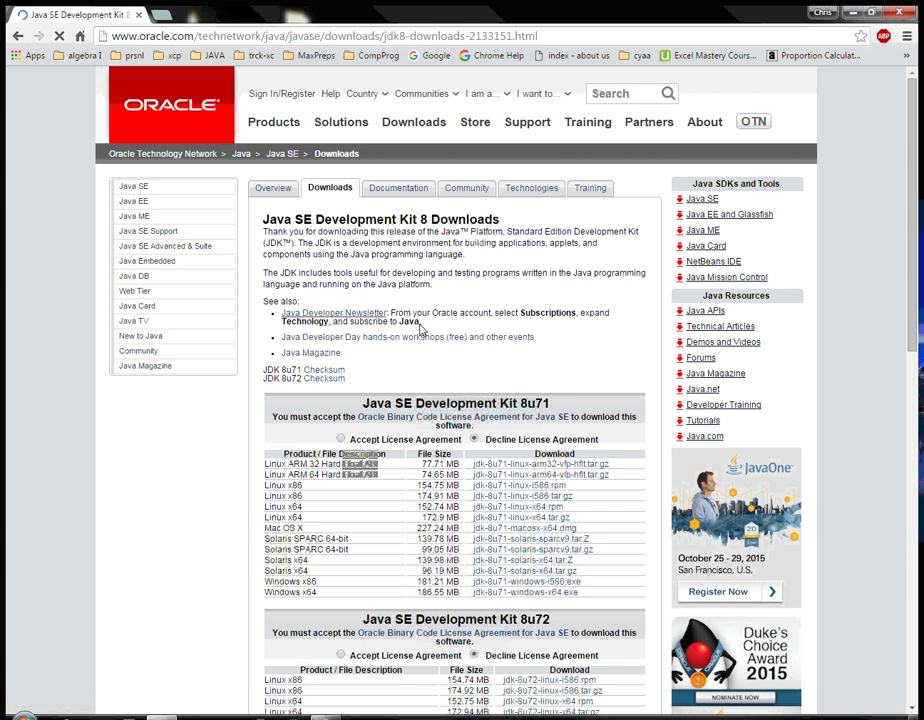
- Accept the license agreement for Java SE Development Kit 8u72 on the Oracle downloads page
scroll(502, 316, down, 3)
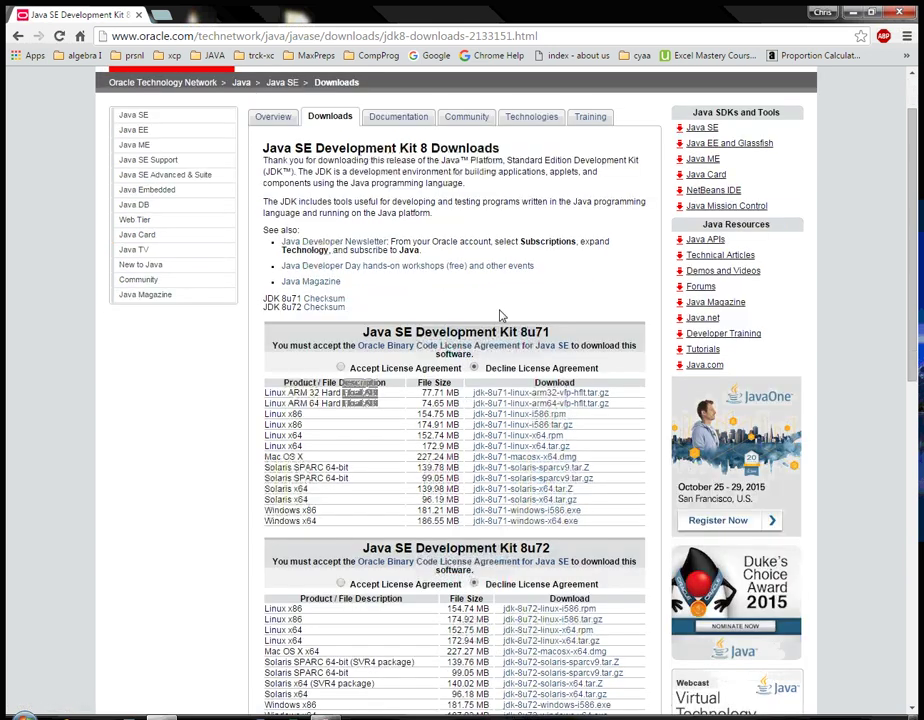
scroll(455, 344, down, 1)
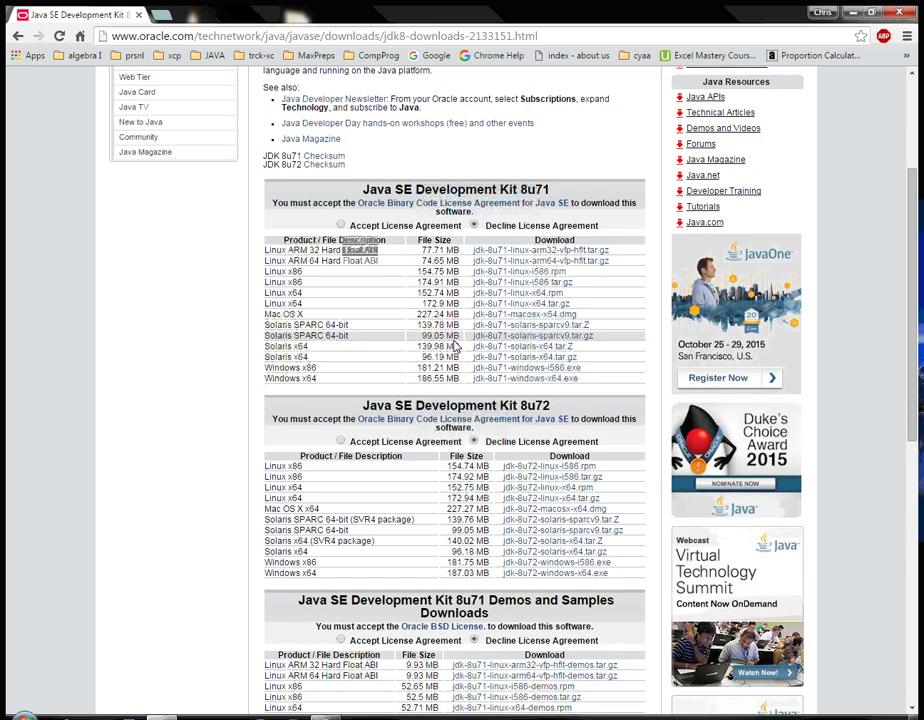
scroll(455, 344, down, 2)
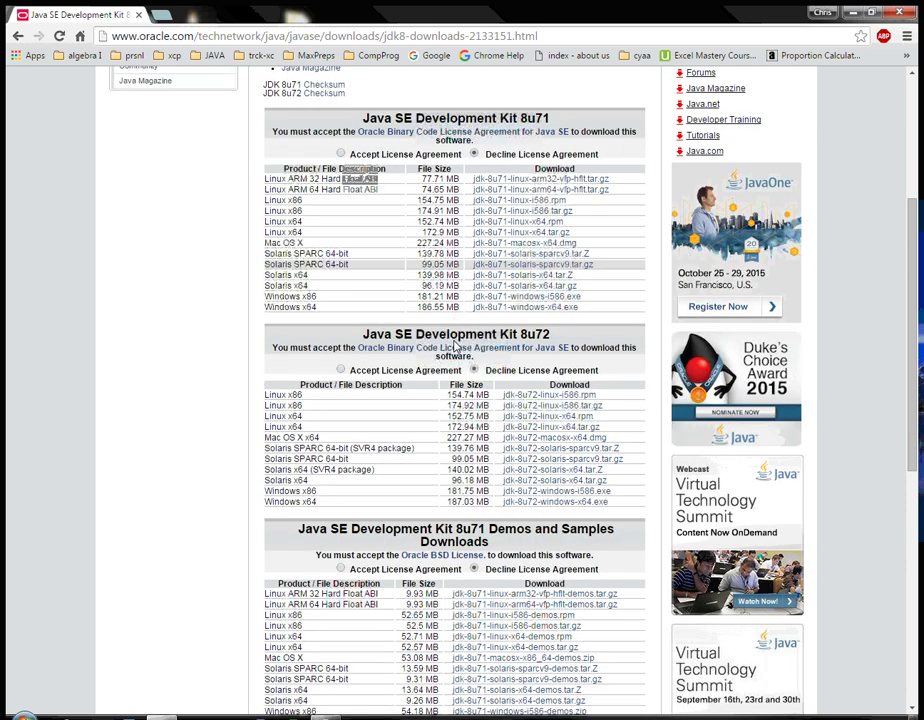
scroll(455, 344, down, 5)
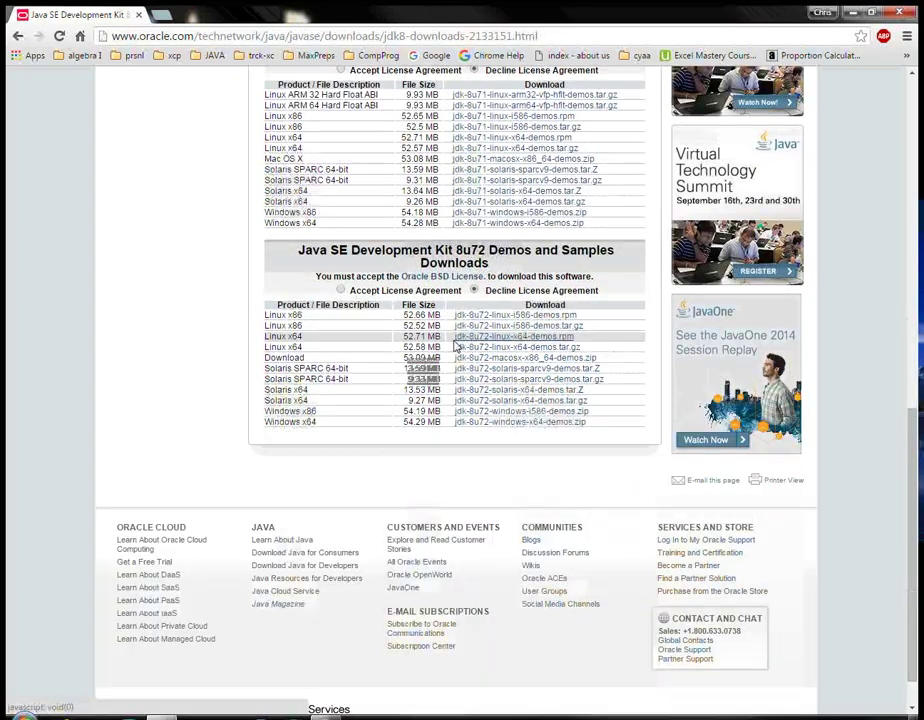
scroll(455, 344, up, 5)
scroll(455, 345, up, 1)
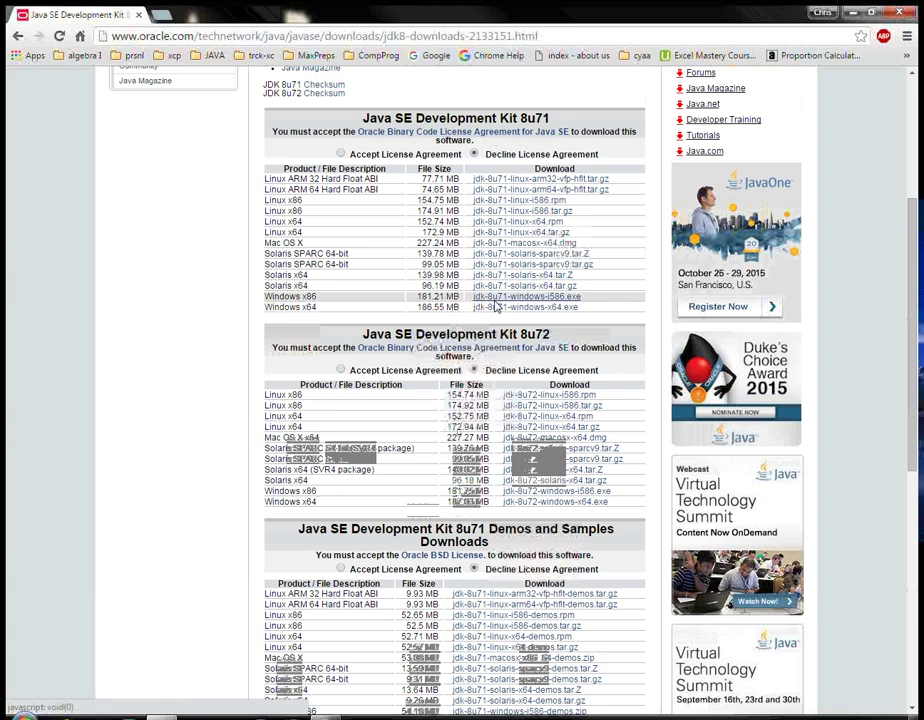
scroll(500, 345, down, 1)
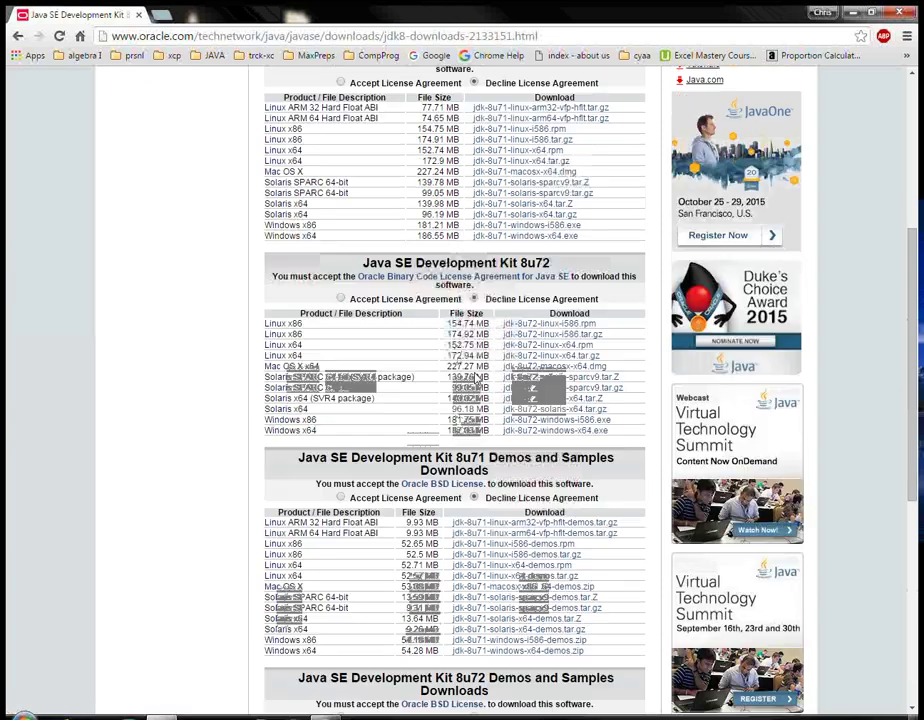
click(341, 299)
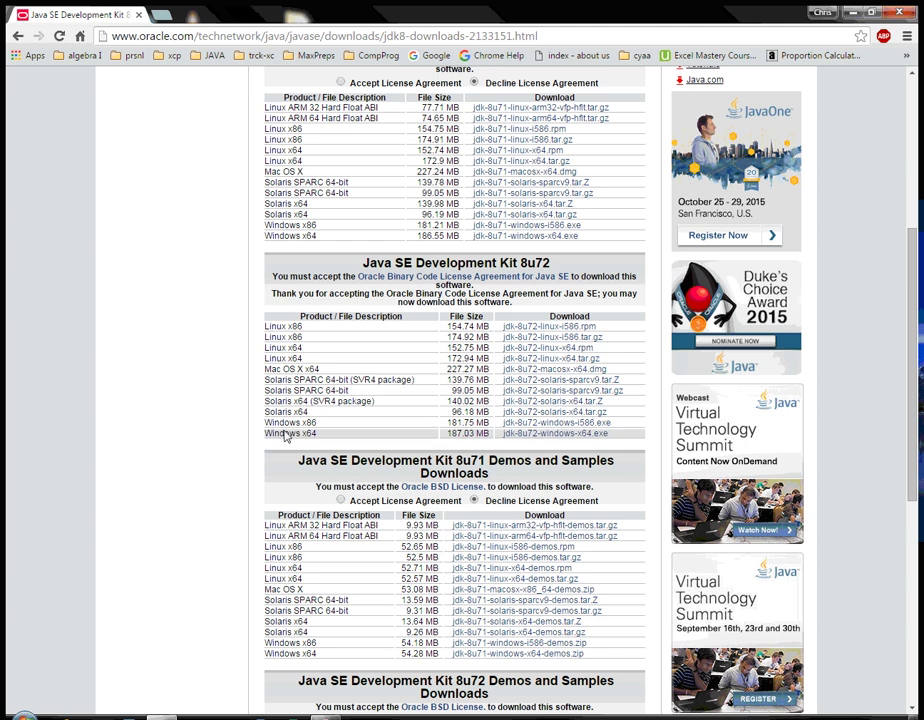
- Check the system type in the Windows computer properties, then close the System window
click(22, 714)
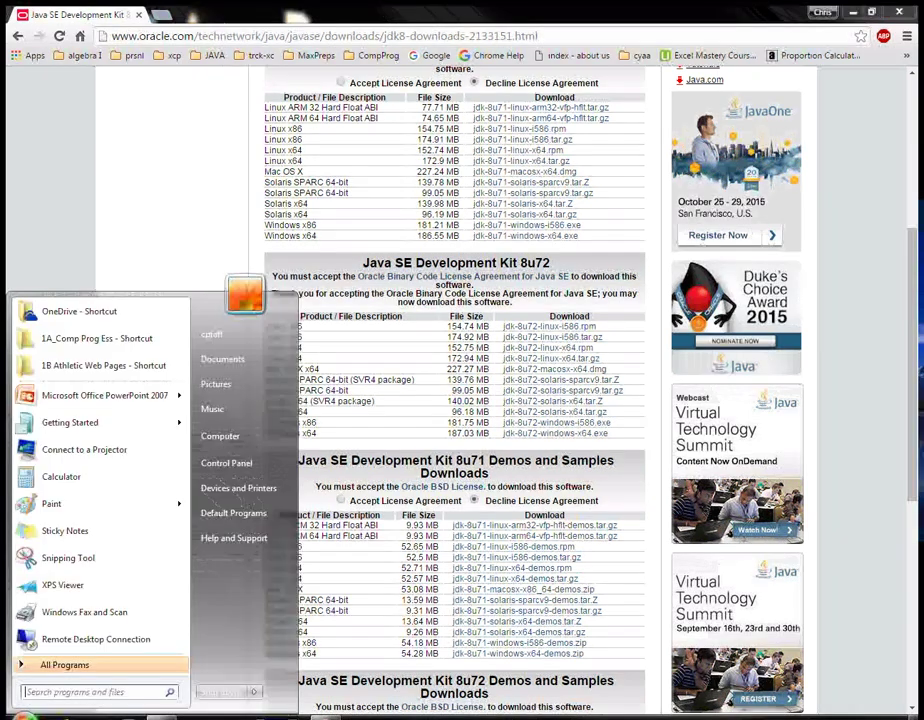
right_click(227, 443)
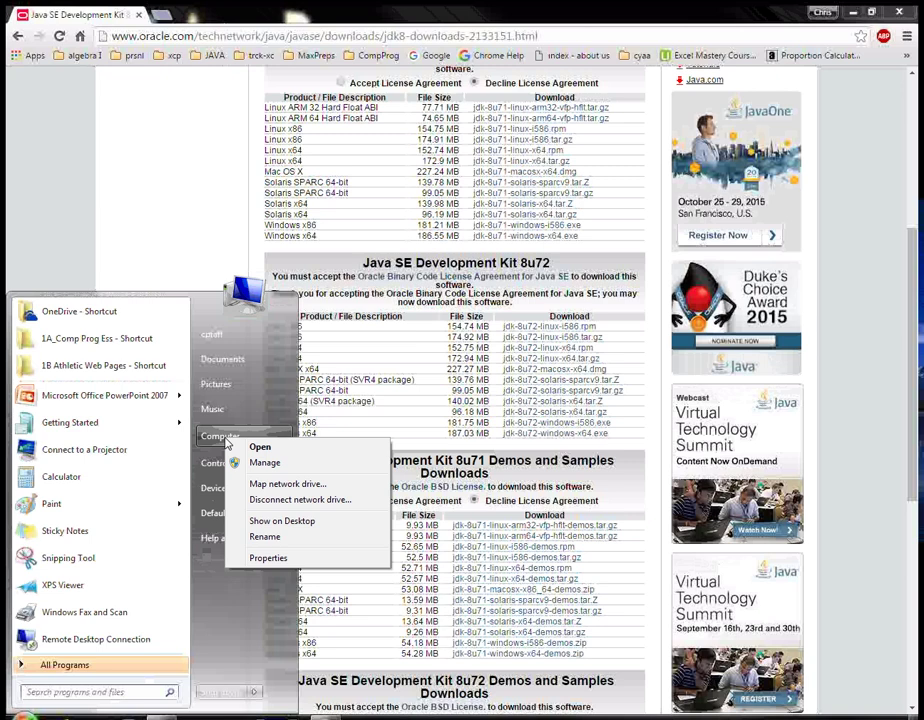
click(268, 560)
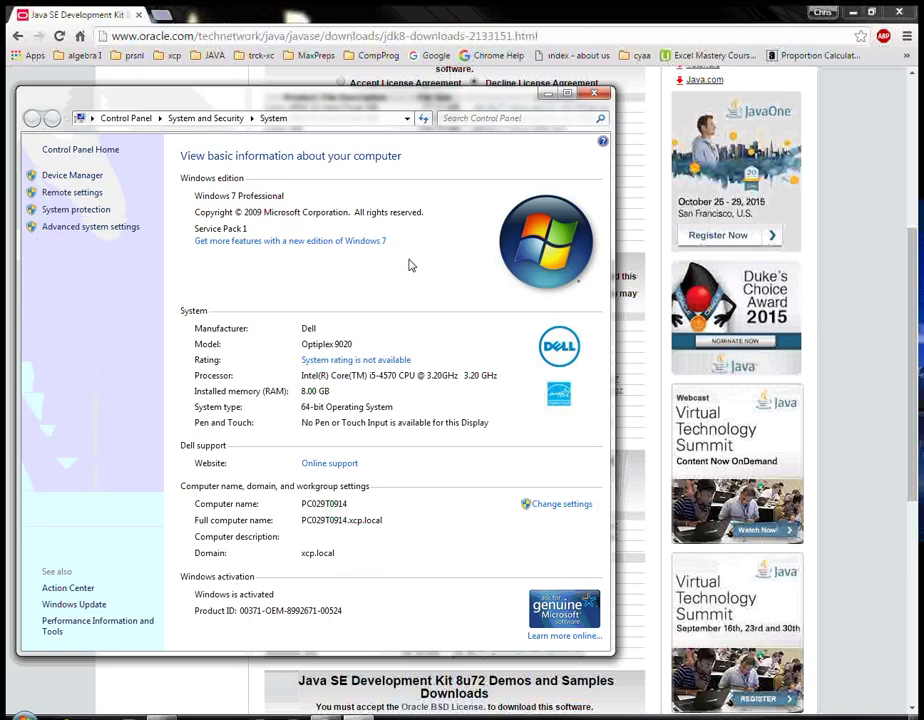
click(594, 93)
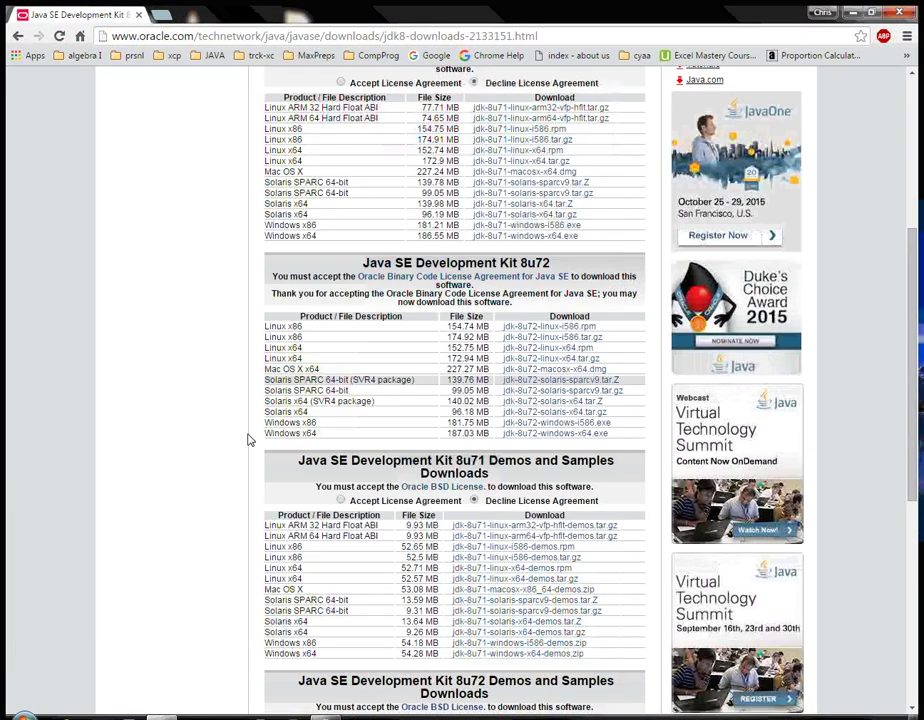
click(20, 712)
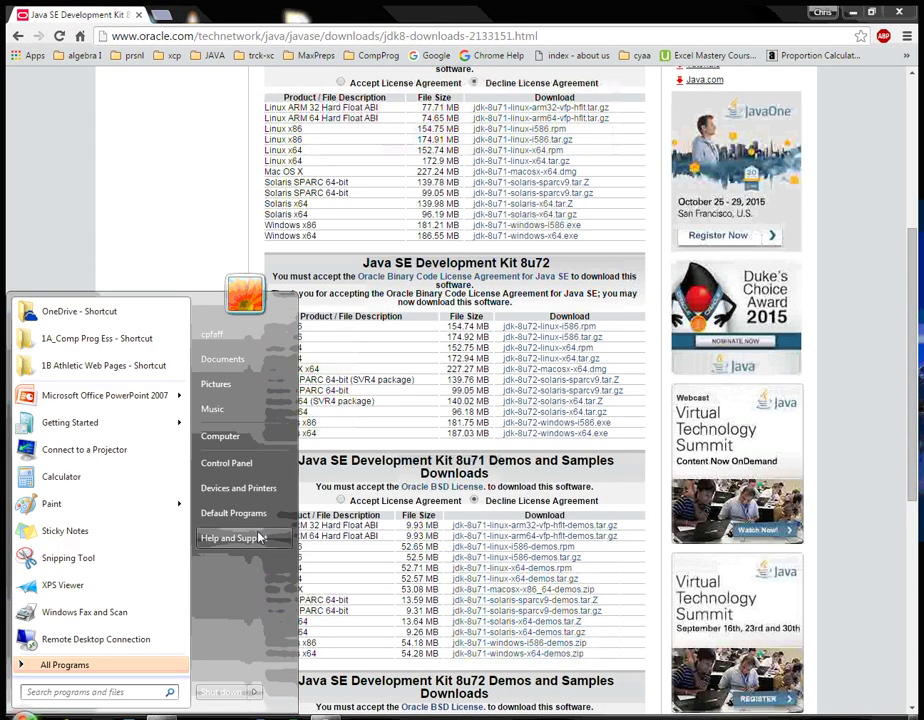
right_click(220, 436)
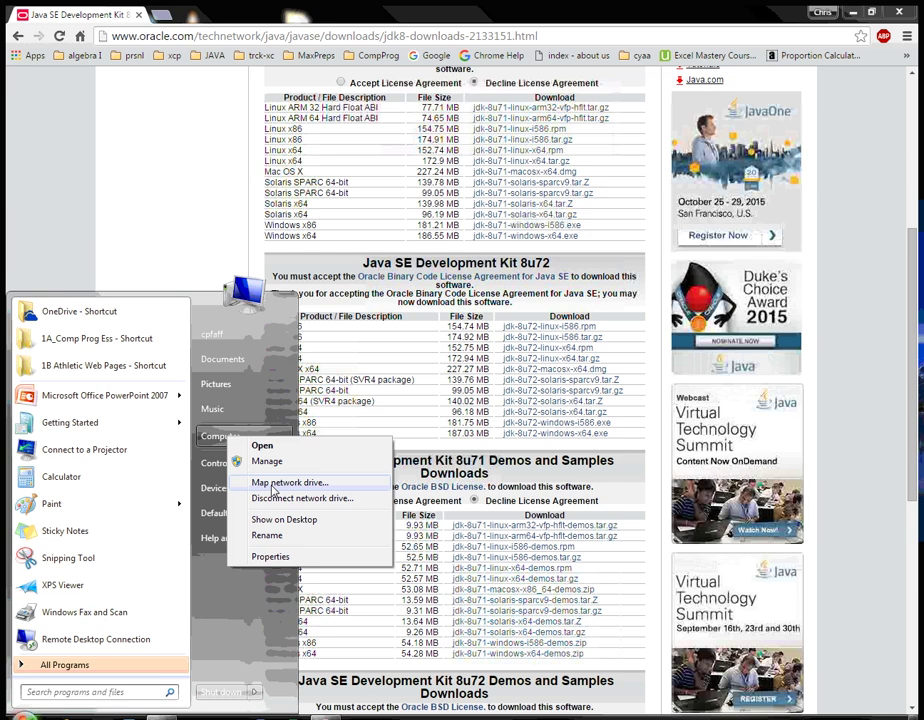
click(270, 556)
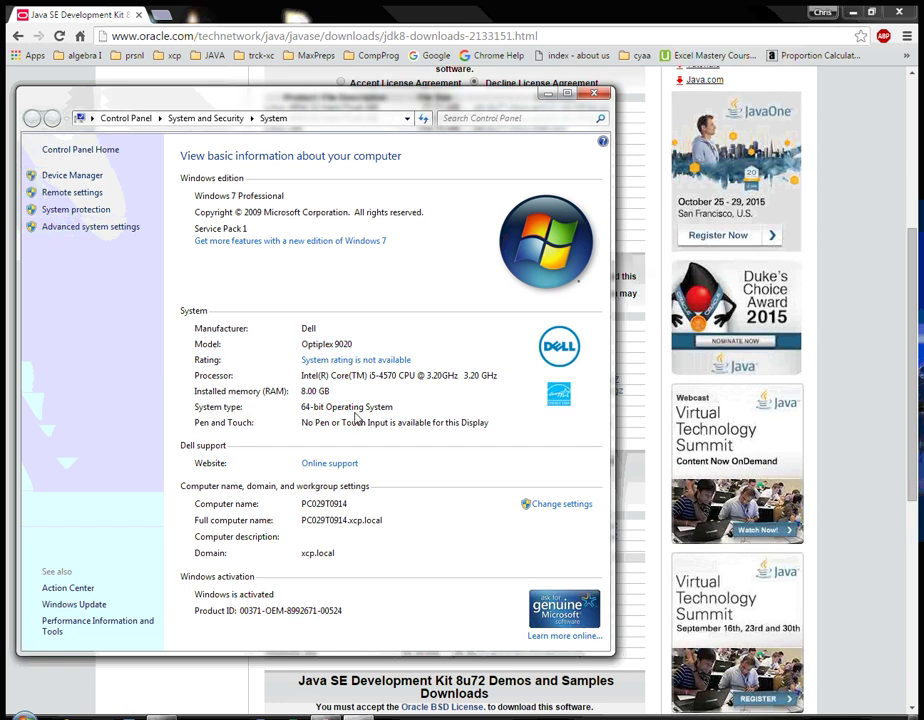
click(592, 96)
click(592, 96)
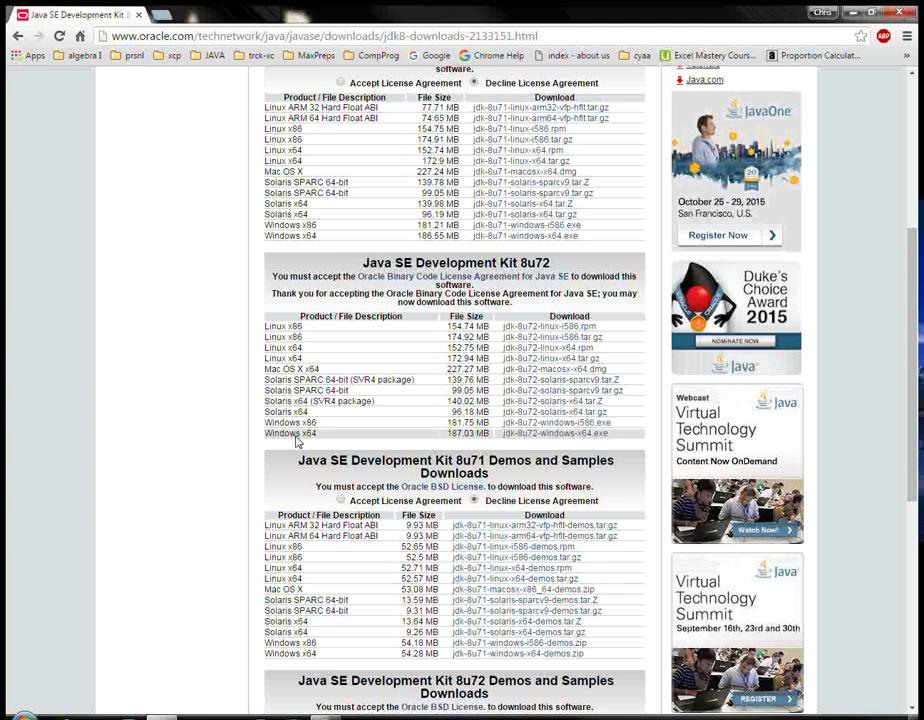
- Download the Windows x64 installer jdk-8u72-windows-x64.exe and launch the downloaded file
click(558, 434)
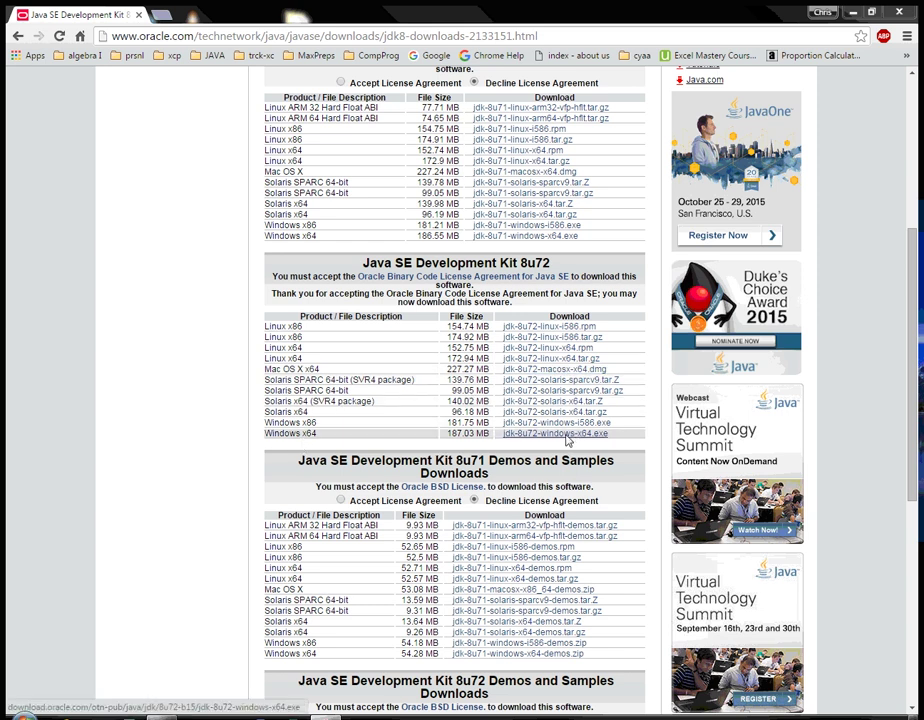
click(570, 437)
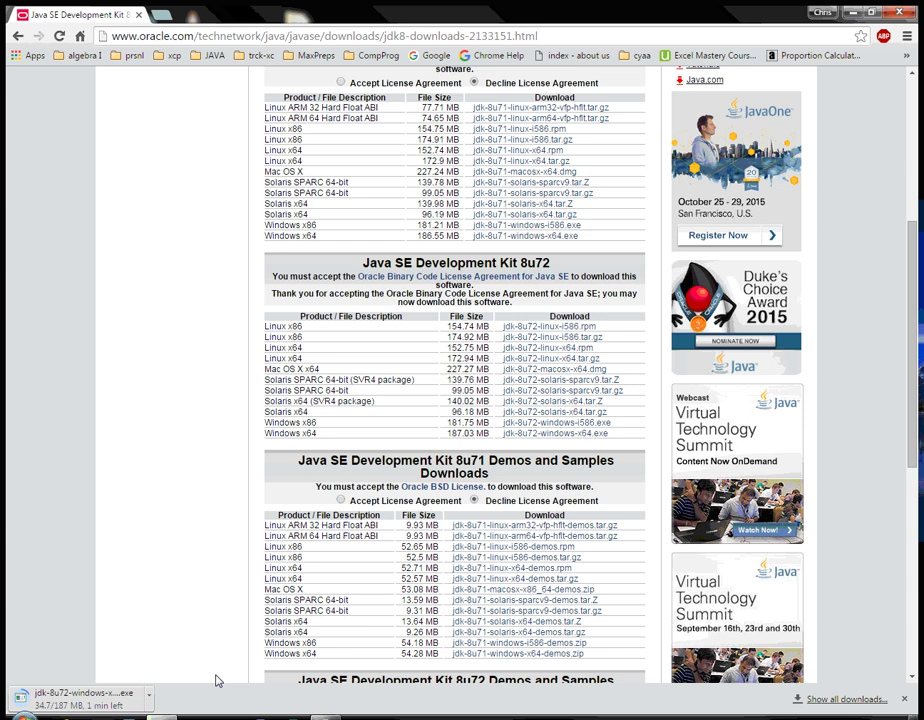
click(149, 697)
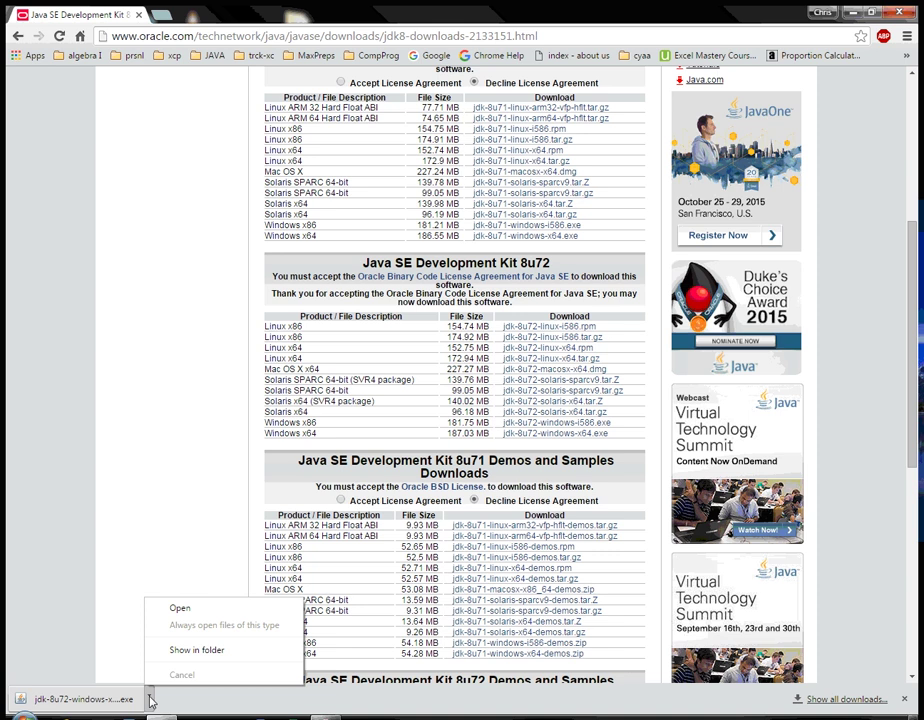
click(180, 609)
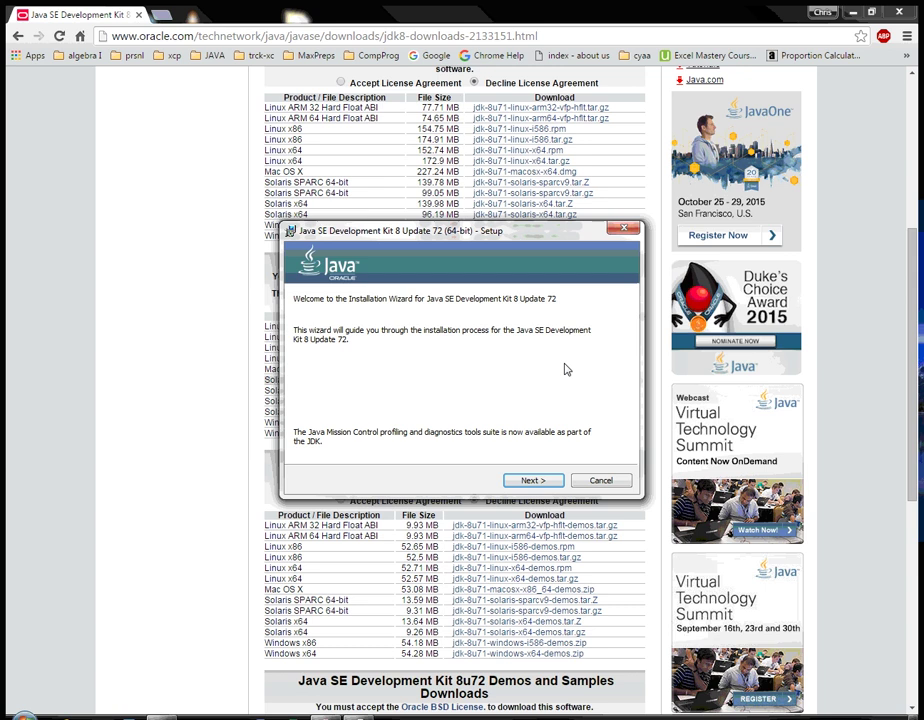
- Install Java SE Development Kit 8 Update 72 with the default features and destination folders, and close the finished wizard
click(533, 482)
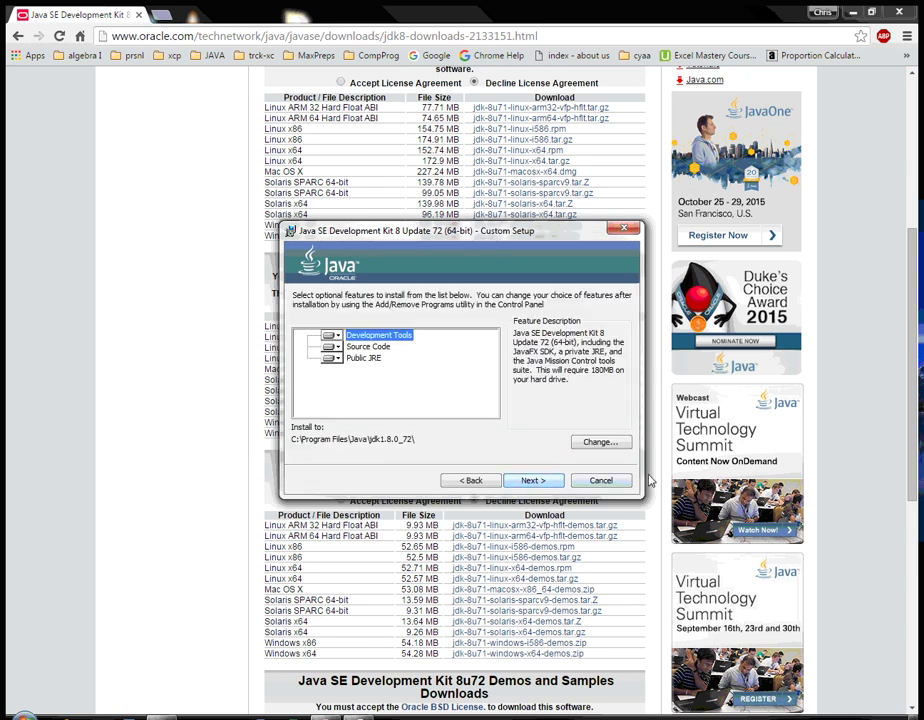
click(531, 481)
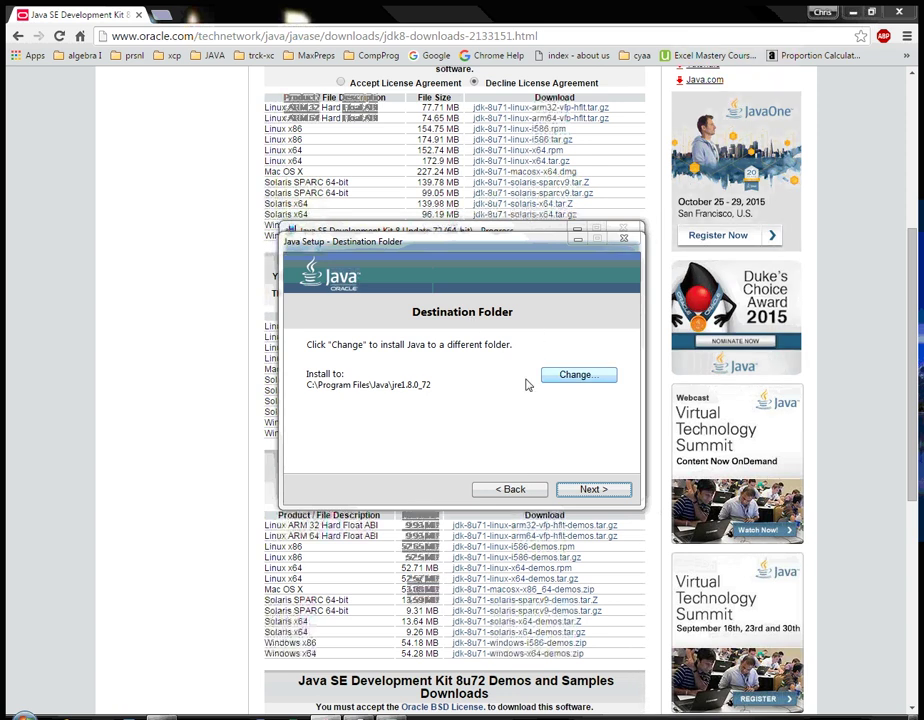
click(590, 492)
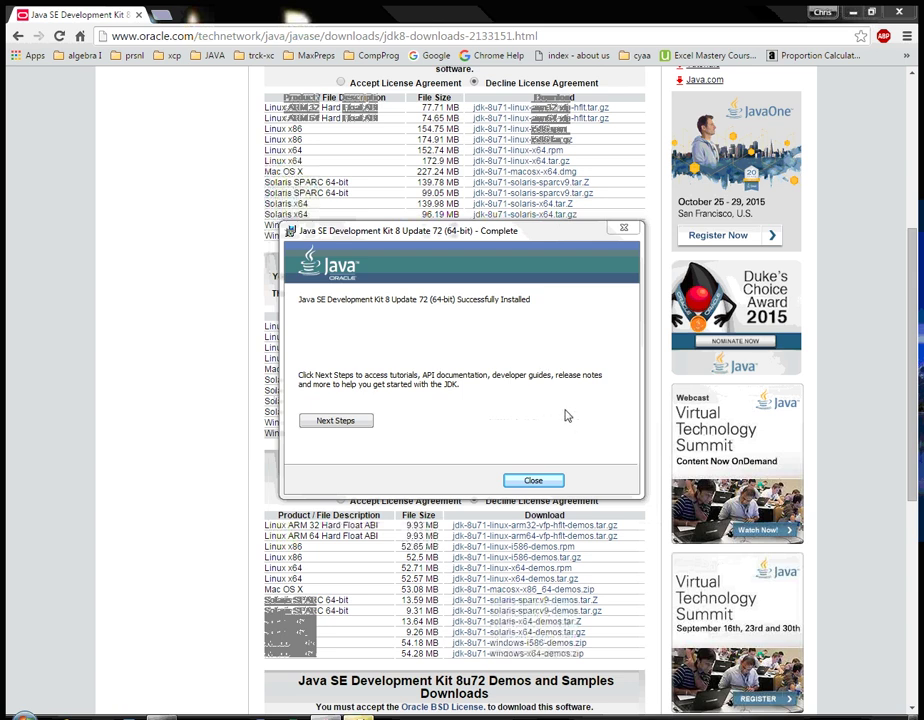
click(533, 482)
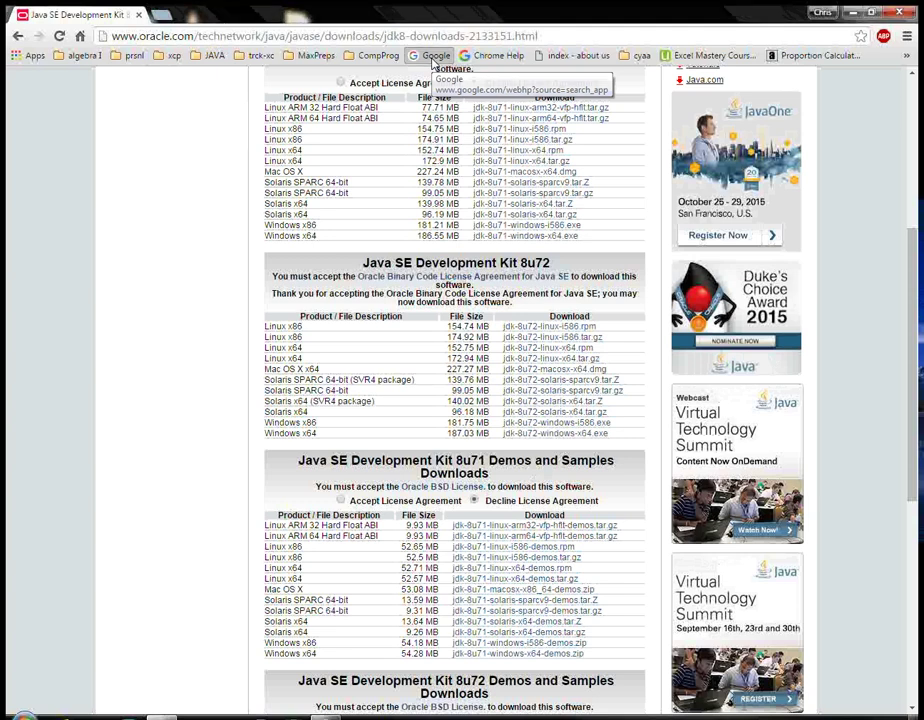
- Return to the Google home page and search for "JGrasp download"
click(433, 57)
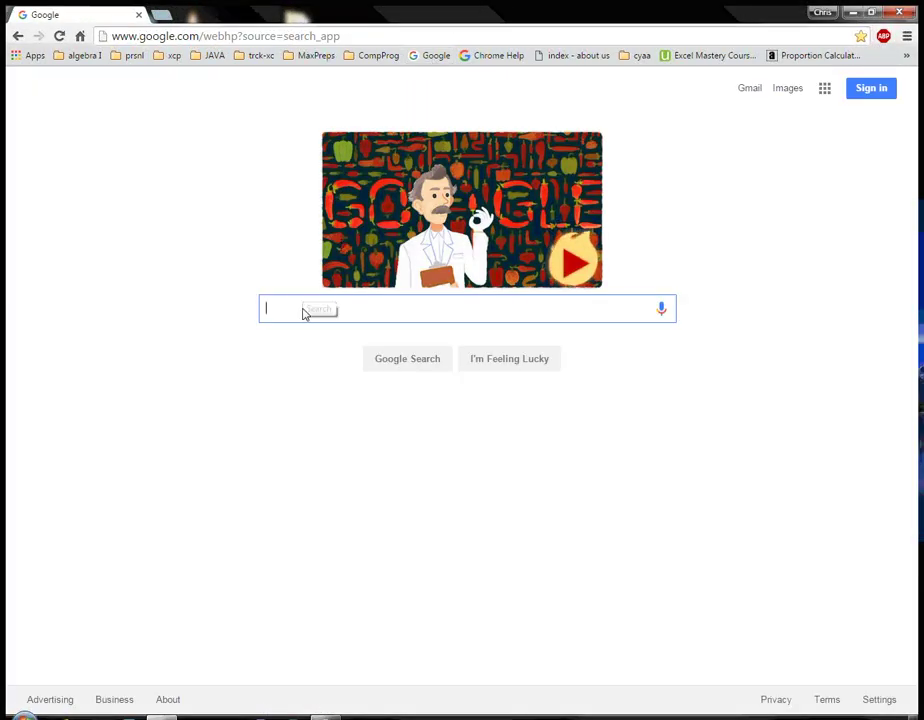
text(JGrasp)
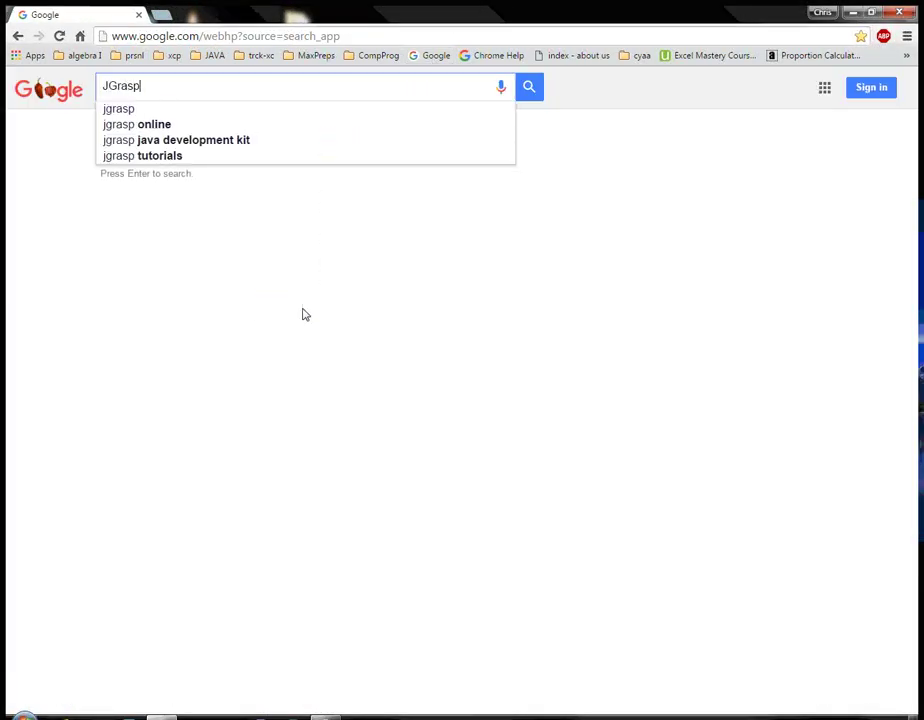
text( downlo)
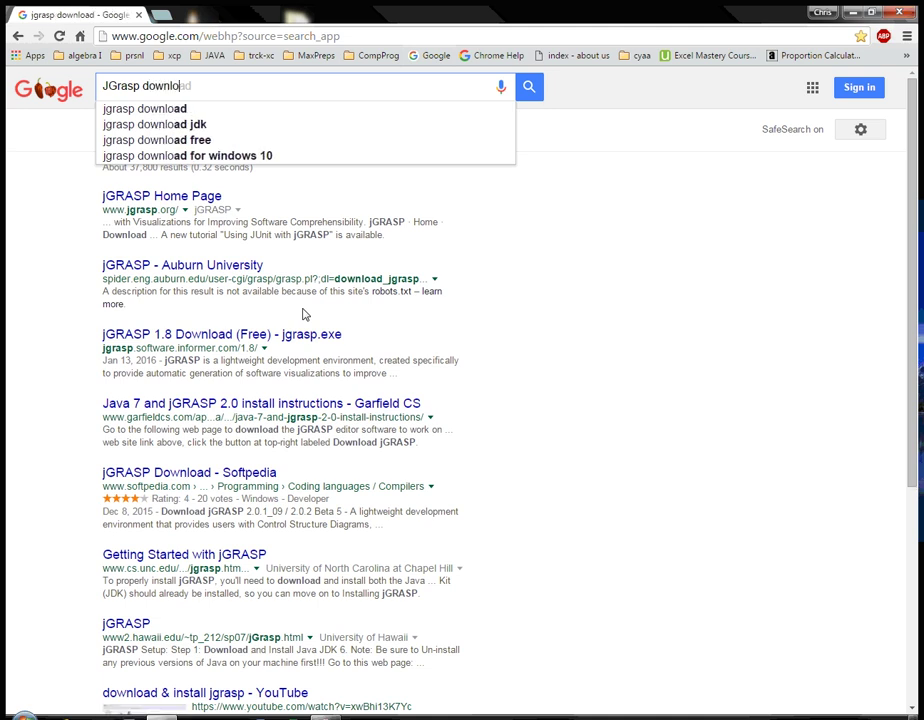
text(ad)
key(Return)
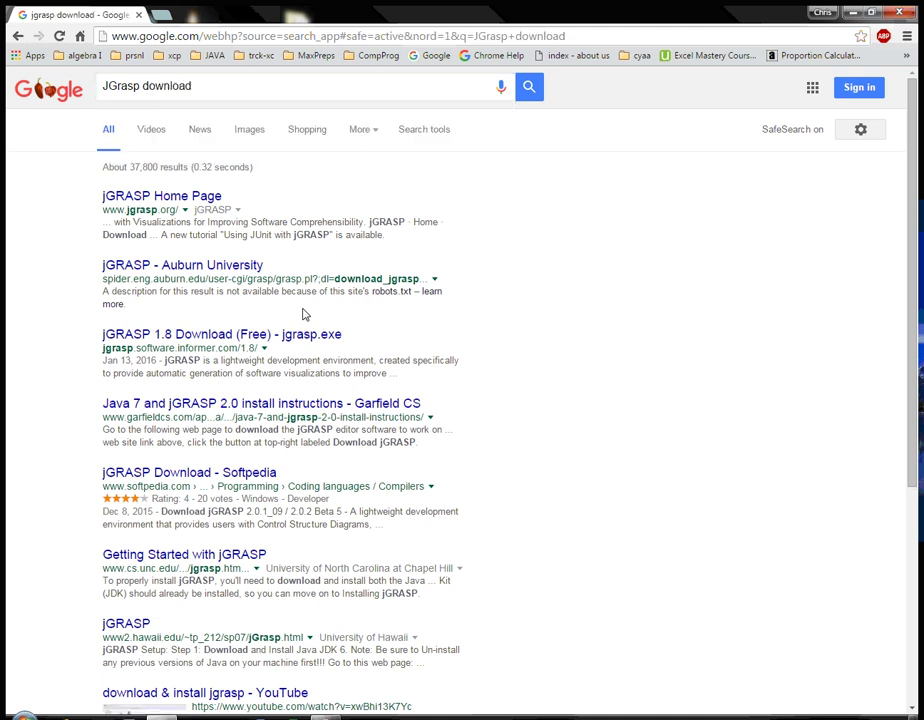
click(168, 197)
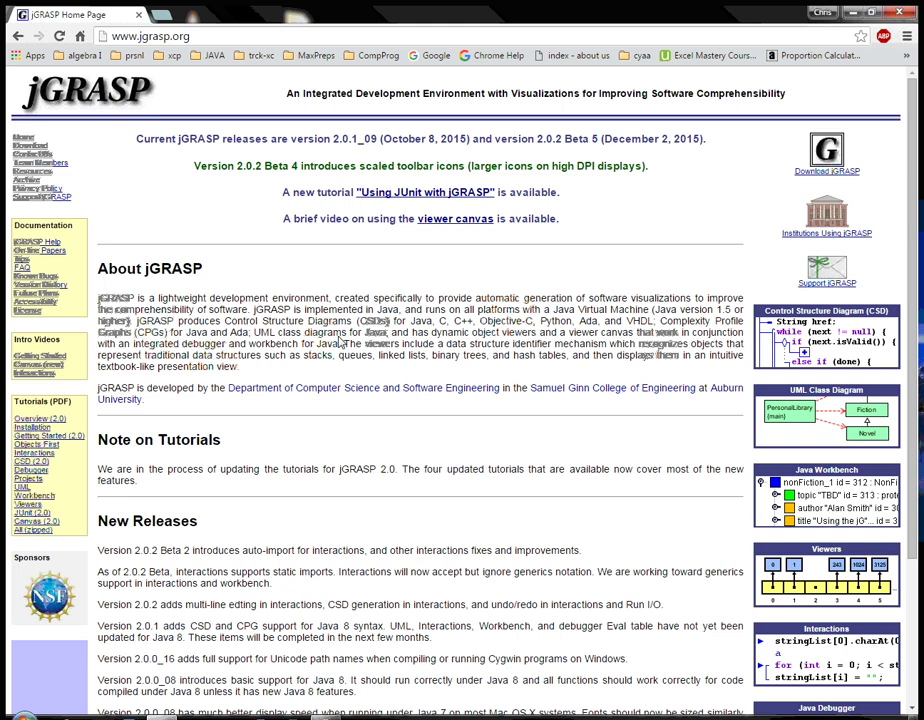
click(18, 35)
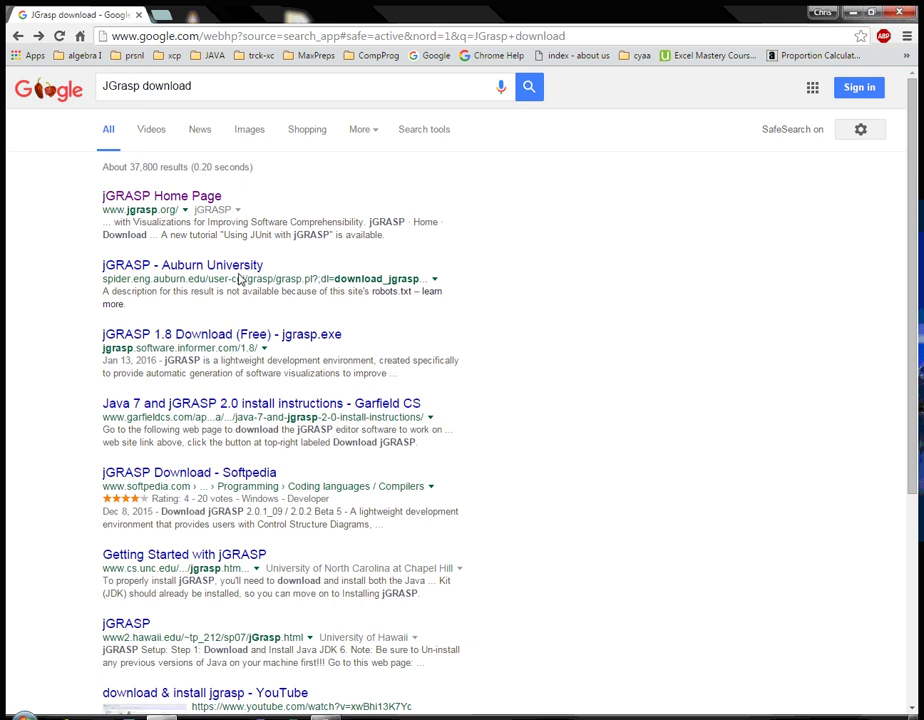
click(185, 205)
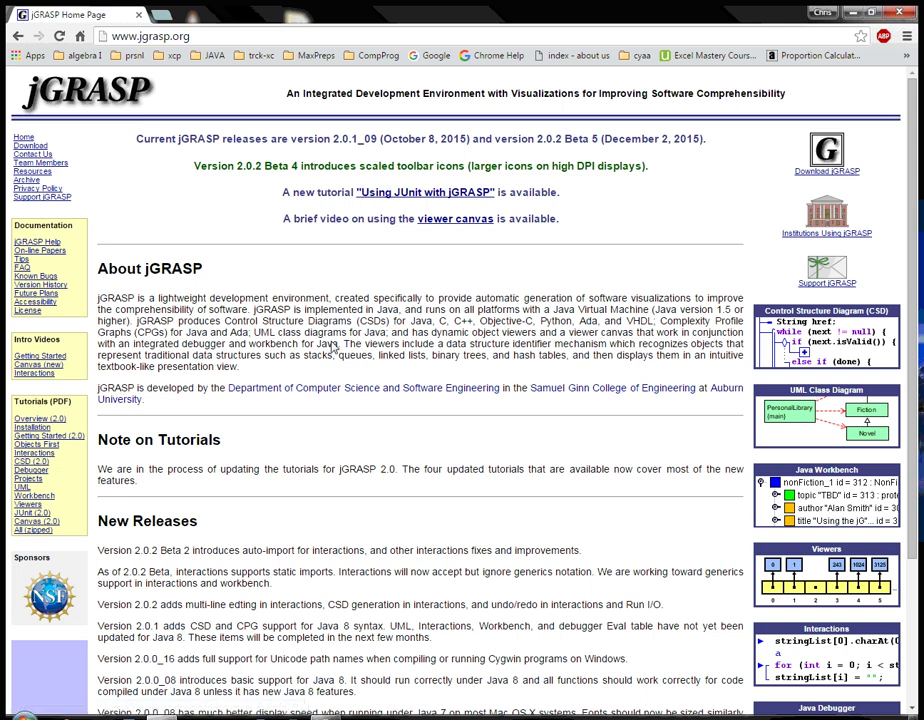
scroll(334, 347, down, 1)
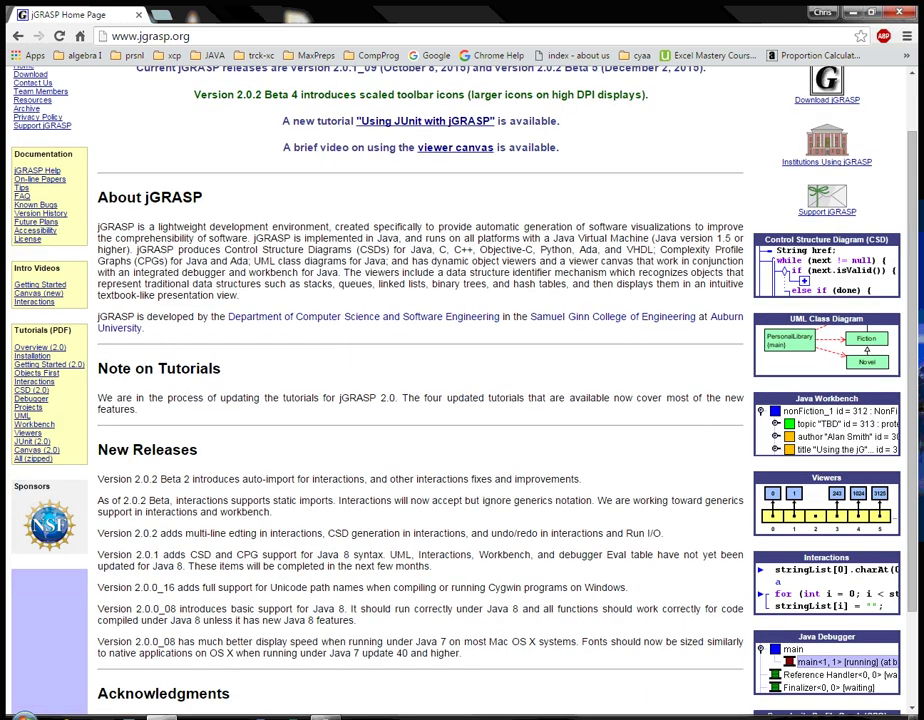
- Download the Windows self-extracting executable of jGRASP 2.0.1_09 from the jGRASP download page and launch the downloaded file
scroll(403, 362, up, 1)
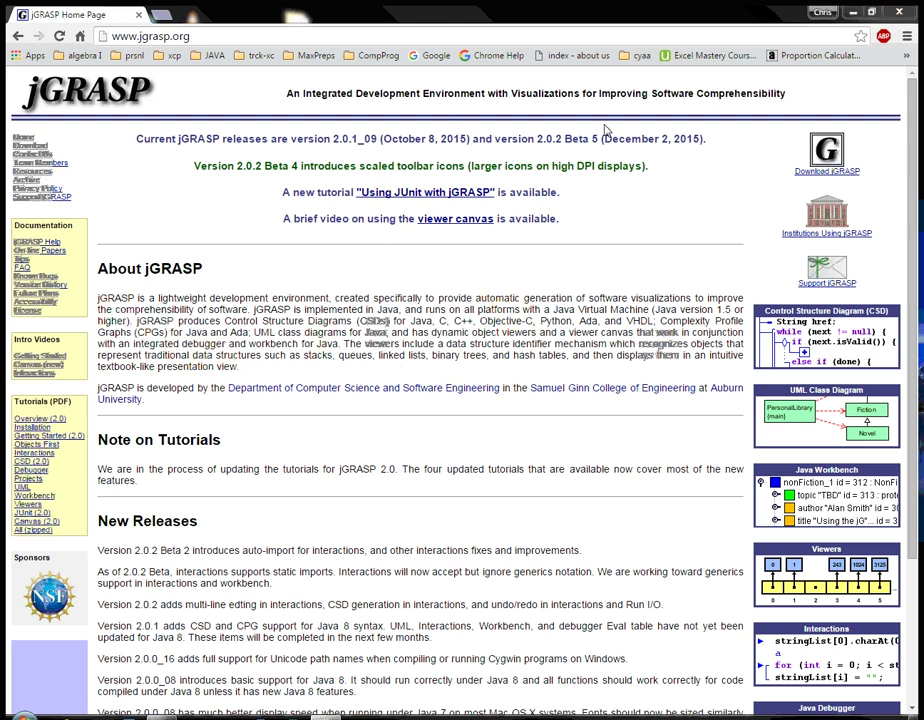
click(838, 176)
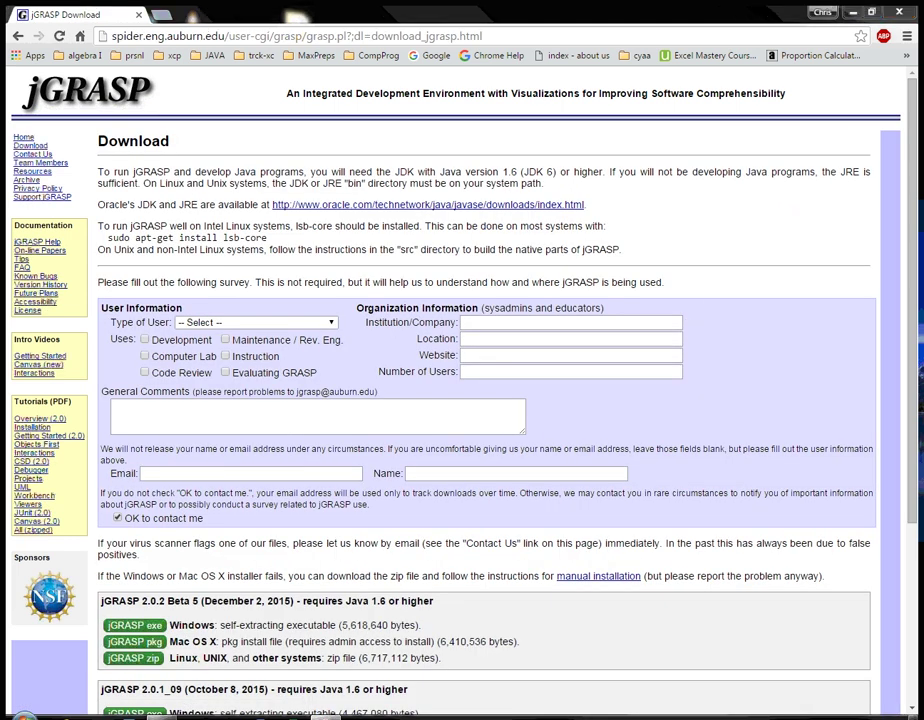
scroll(786, 415, down, 5)
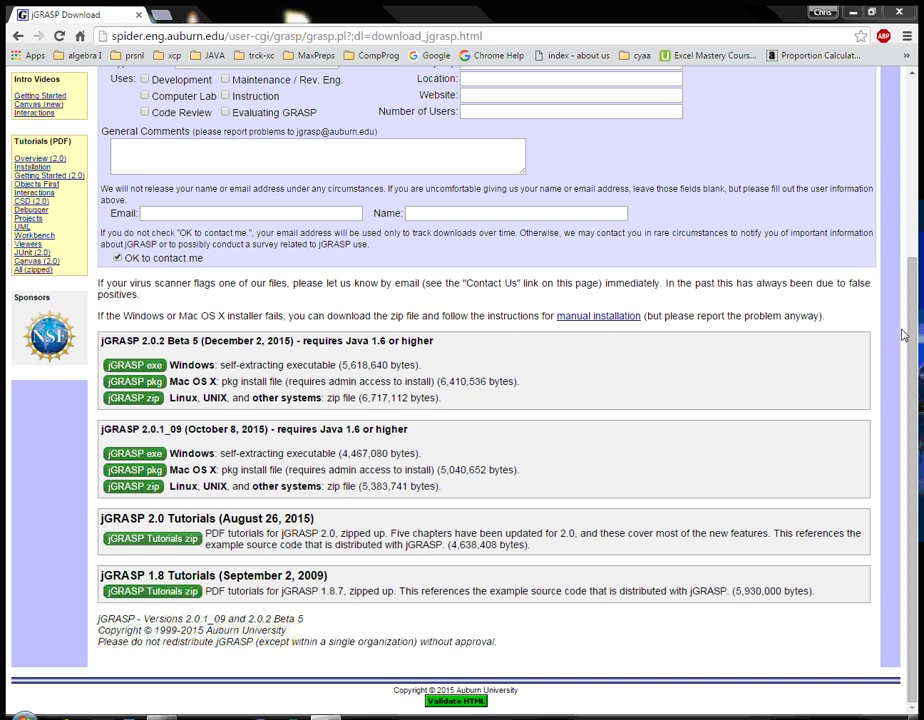
drag(901, 330, 912, 172)
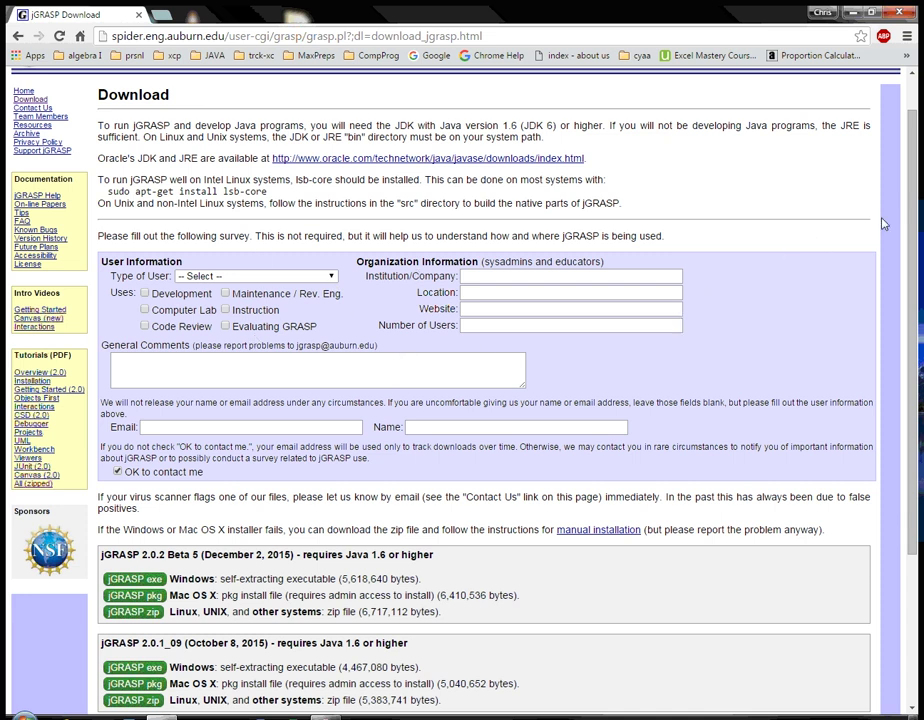
drag(910, 213, 891, 384)
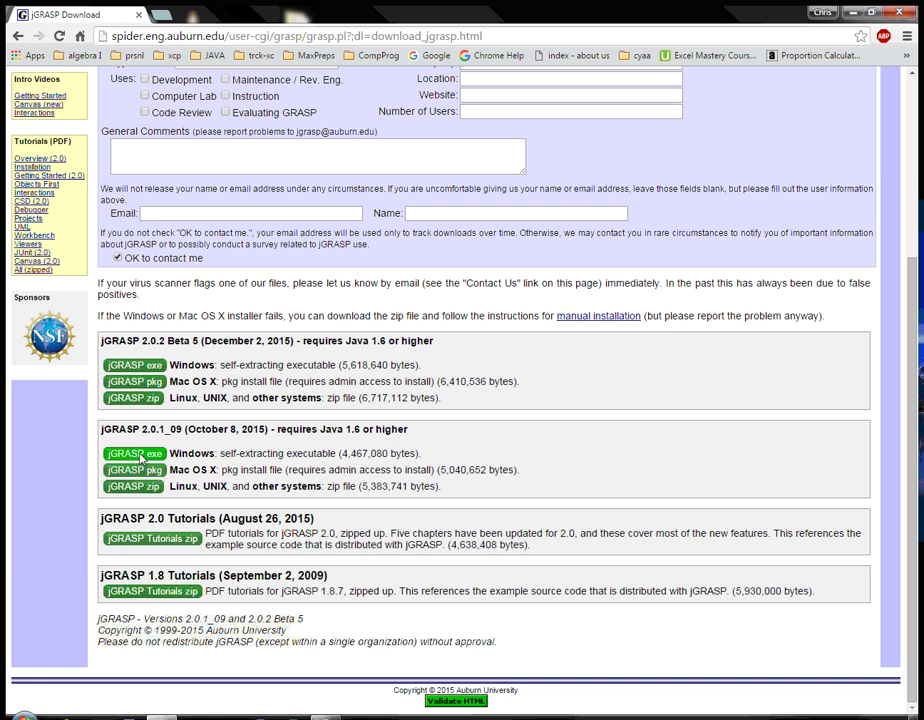
click(114, 456)
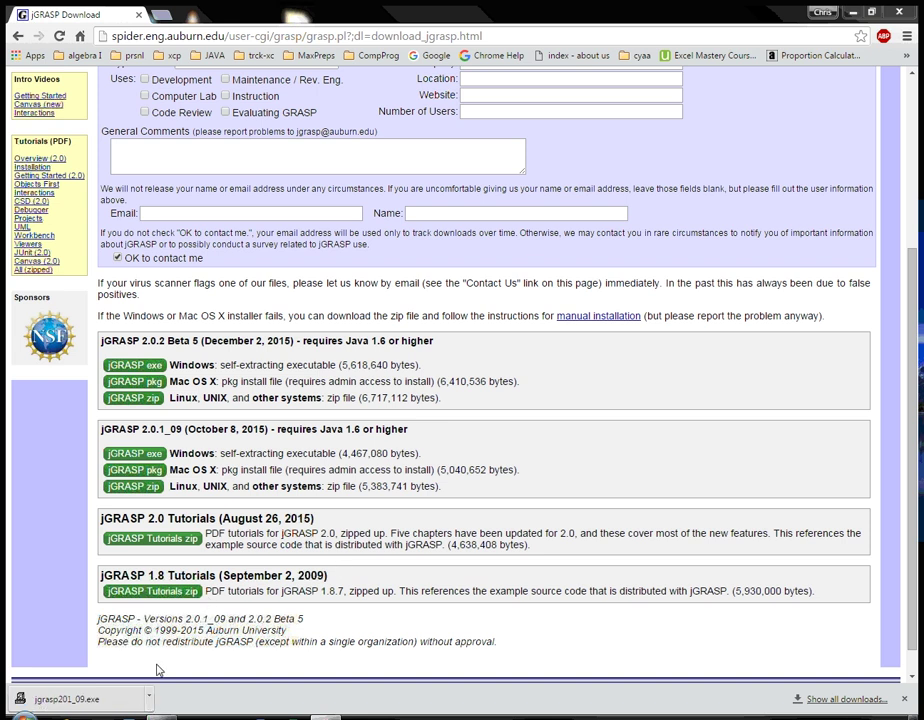
click(148, 696)
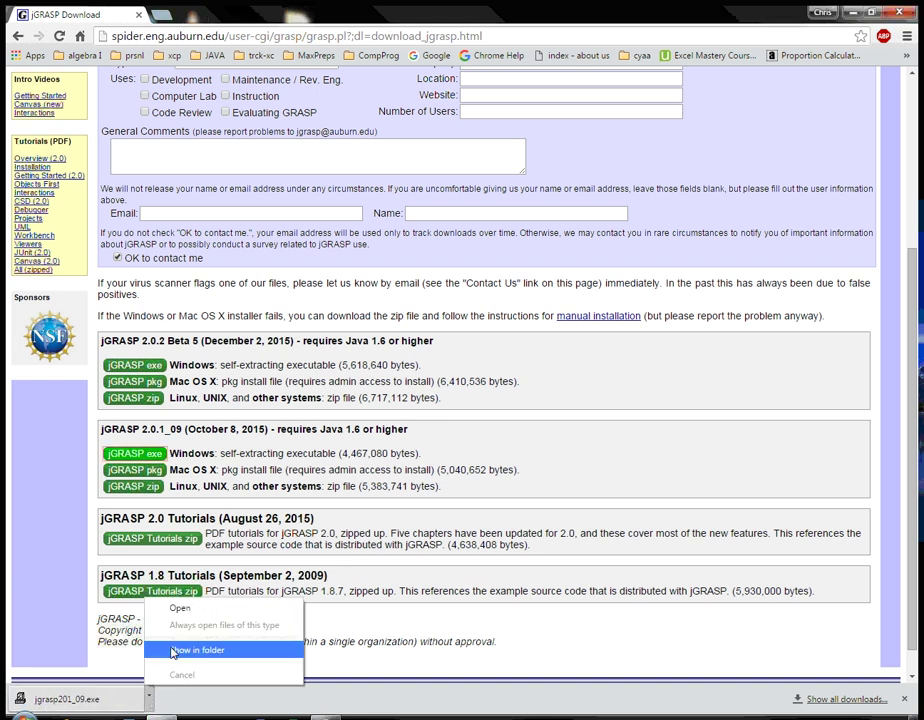
click(179, 609)
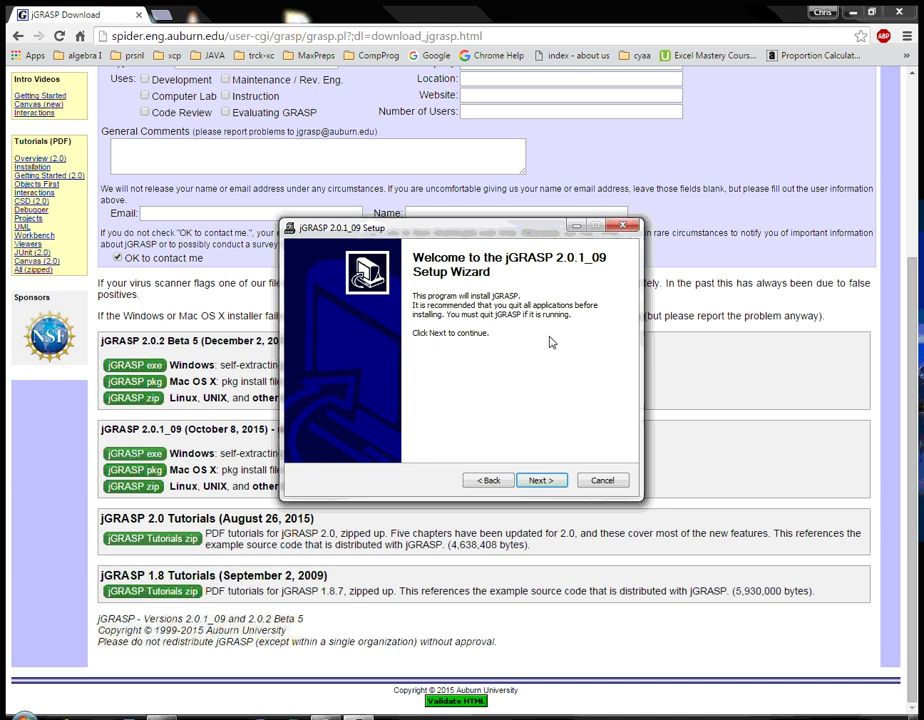
- Accept the jGRASP license agreement and keep the Standard install type with core files and desktop shortcut
click(540, 480)
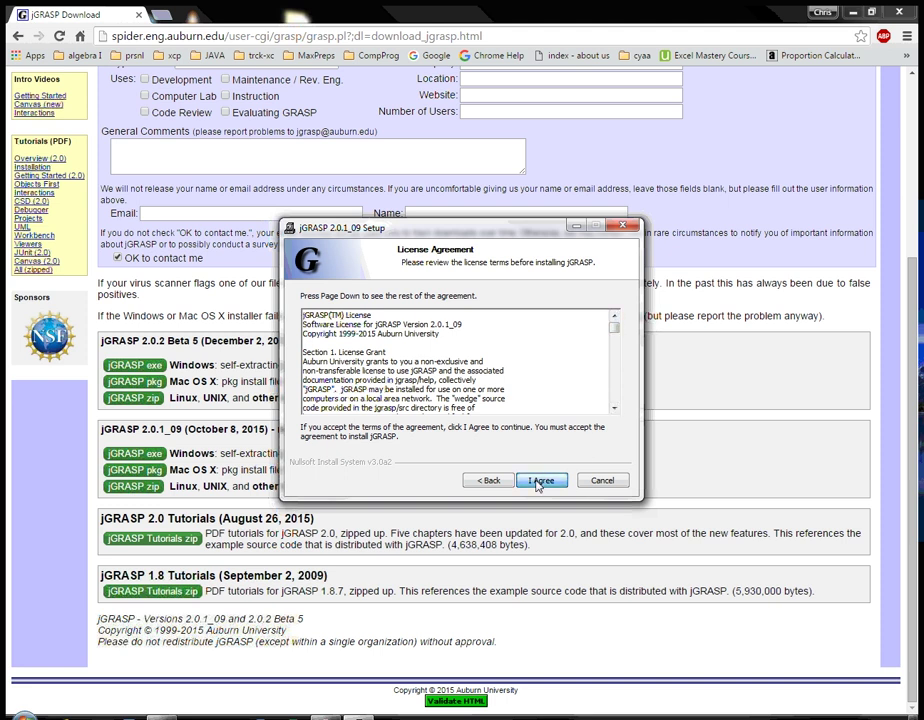
click(540, 480)
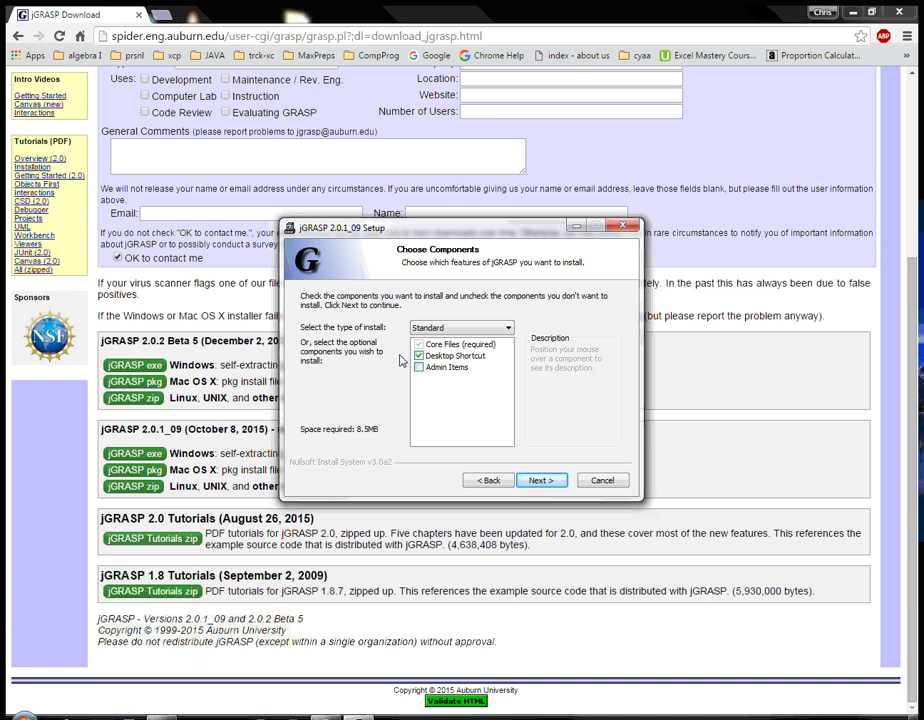
click(506, 329)
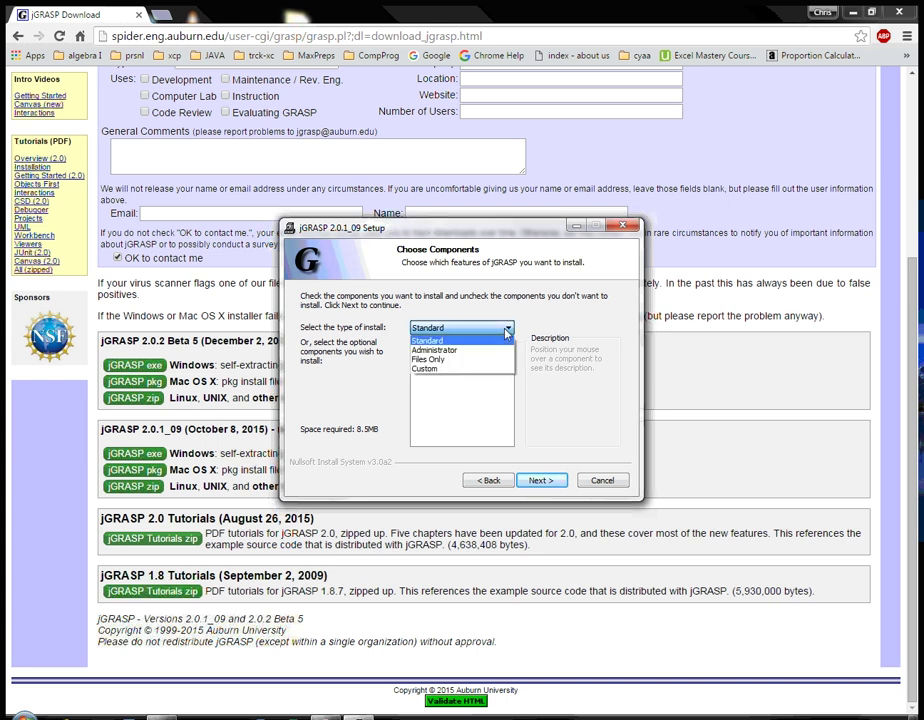
click(506, 330)
mouse_move(449, 369)
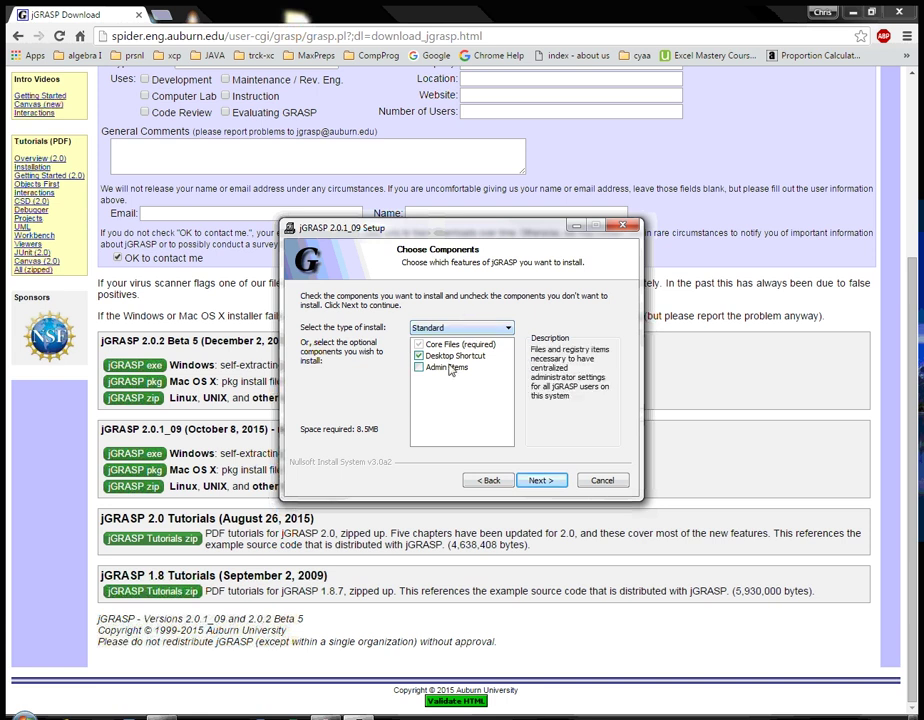
click(540, 481)
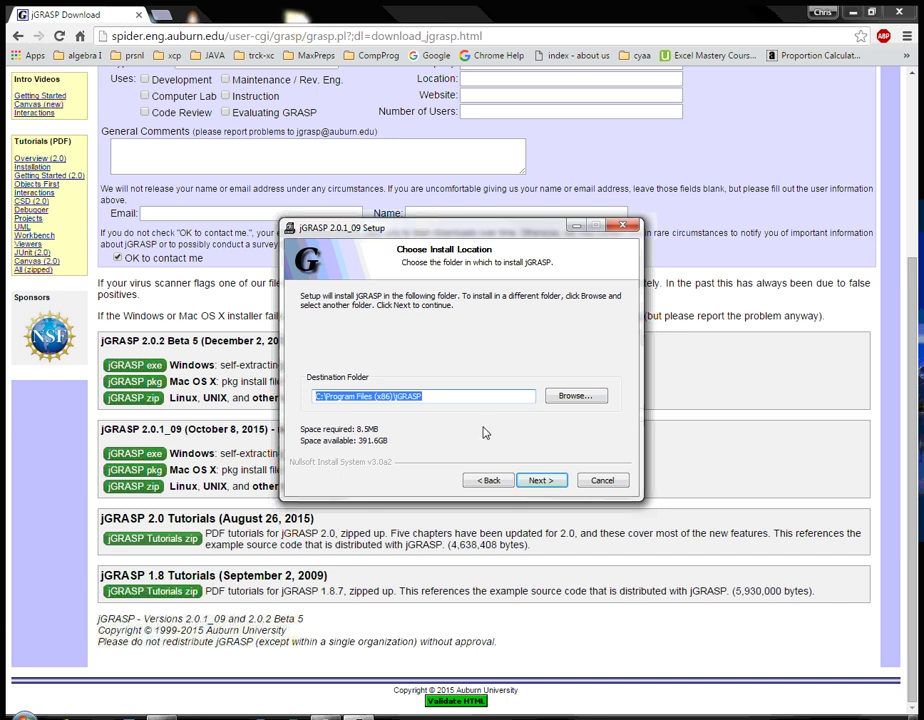
- Start installing jGRASP with the default destination folder, the jGRASP Start Menu folder and all listed file associations
click(540, 481)
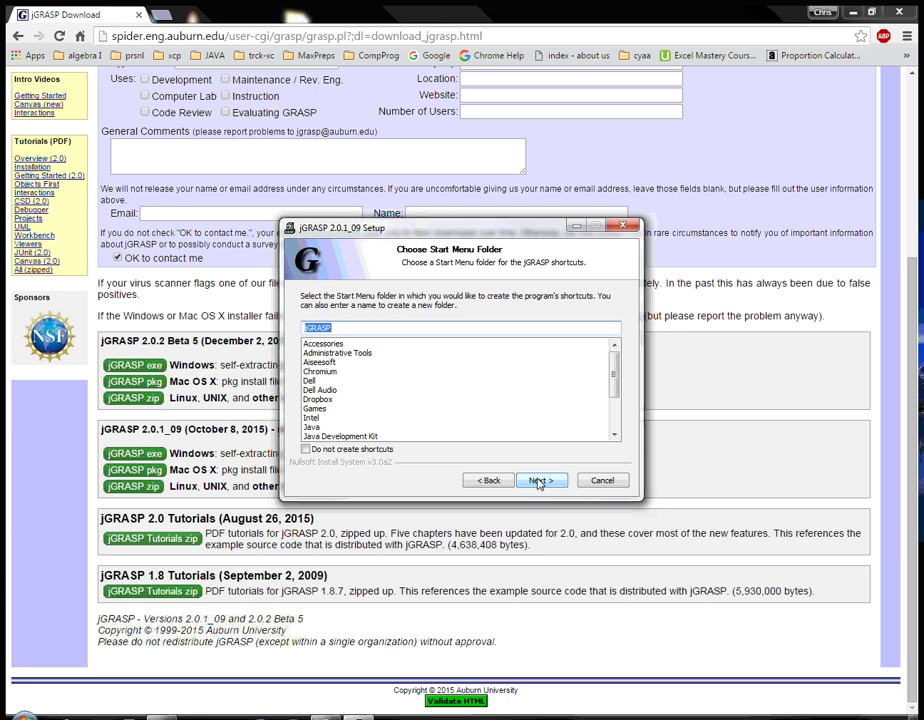
scroll(460, 390, down, 3)
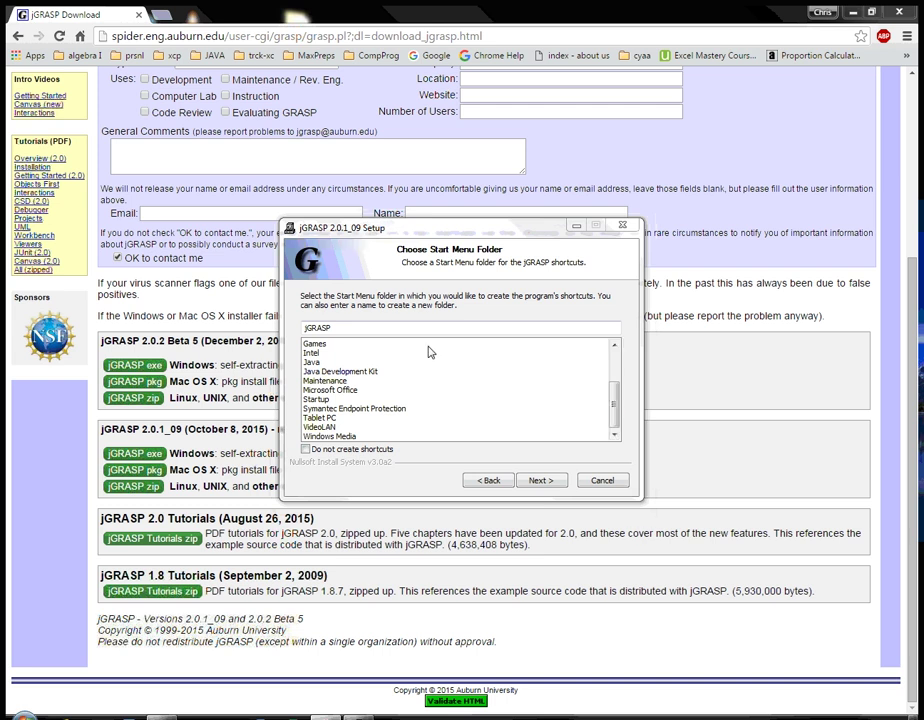
click(541, 484)
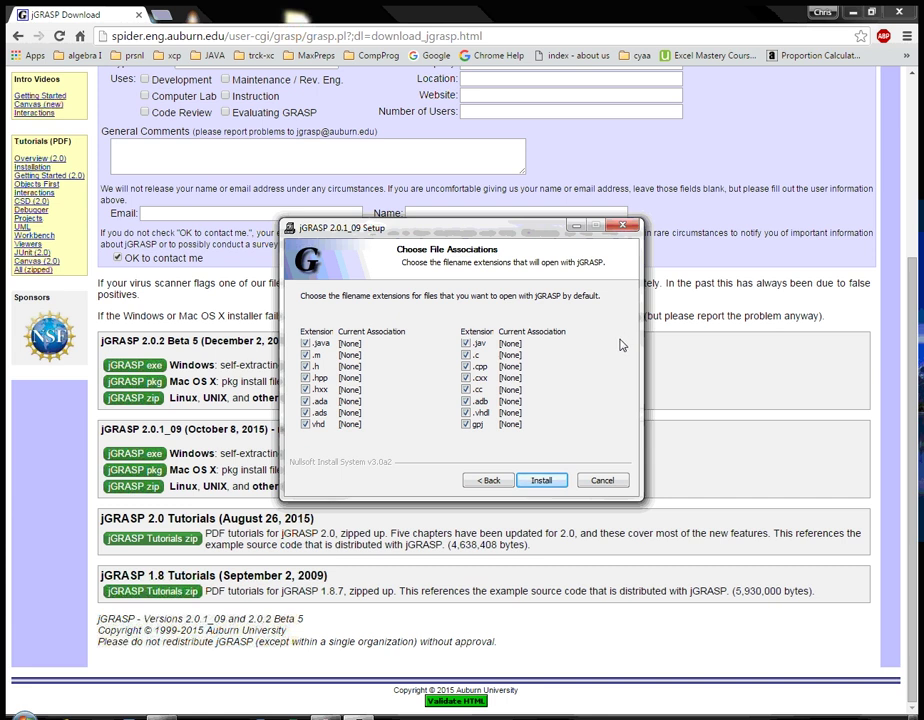
click(541, 481)
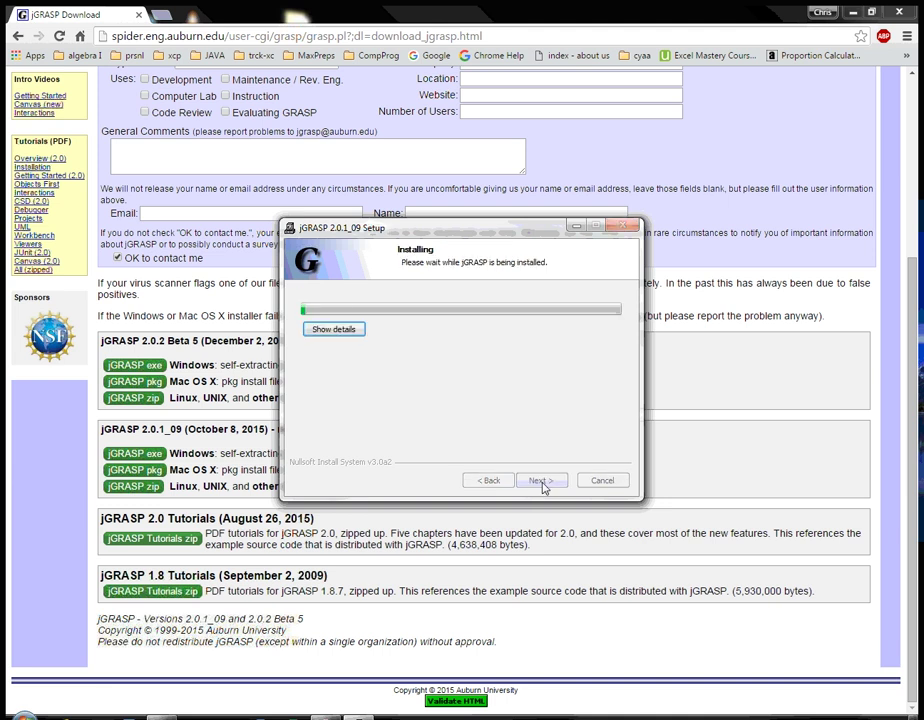